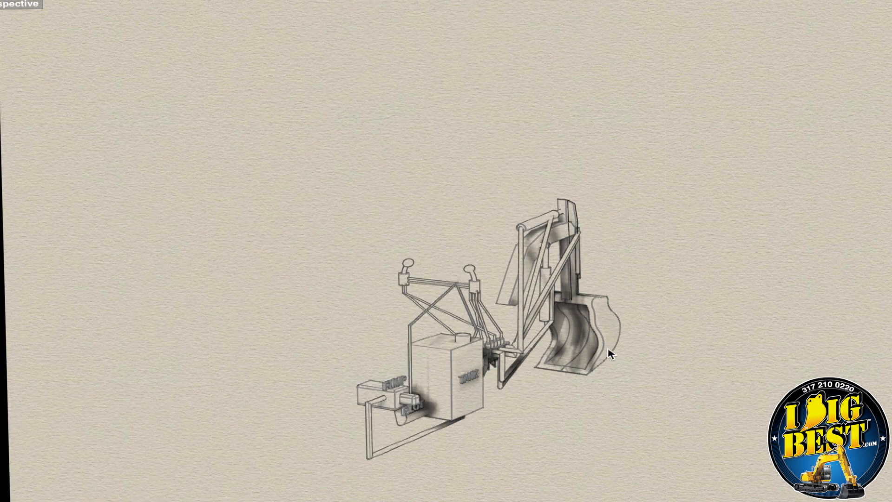
Orbit the excavator model to a side view showing the tank and manifold valve.
{"action": "left_click_drag", "start_coordinate": [609, 355], "coordinate": [492, 341]}
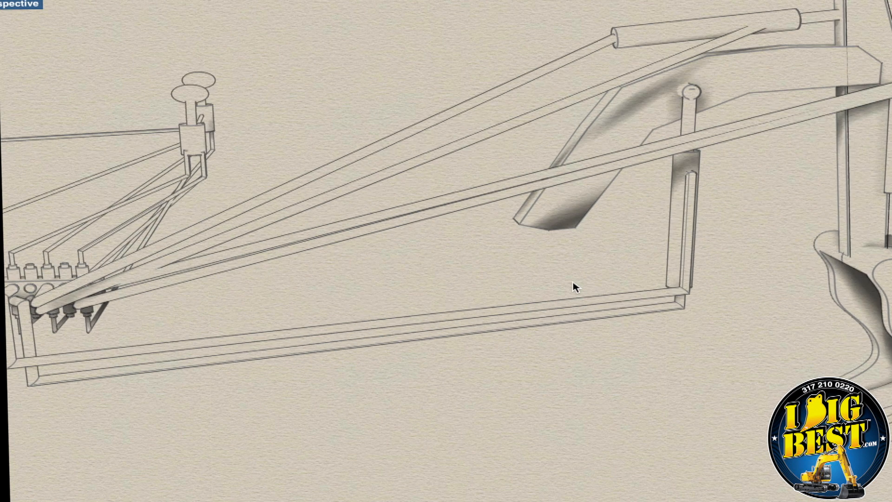
{"action": "scroll", "coordinate": [574, 286], "scroll_direction": "down", "scroll_amount": 3}
{"action": "scroll", "coordinate": [446, 286], "scroll_direction": "down", "scroll_amount": 4}
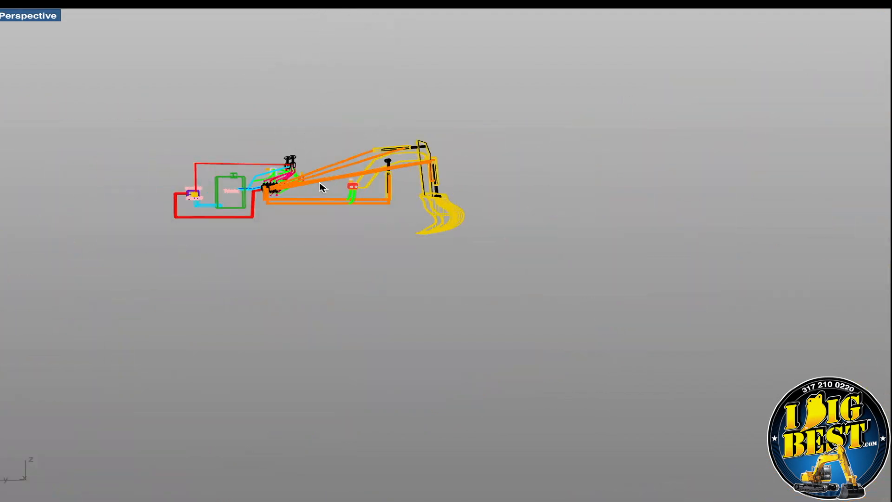
{"action": "scroll", "coordinate": [342, 195], "scroll_direction": "up", "scroll_amount": 5}
{"action": "scroll", "coordinate": [522, 204], "scroll_direction": "up", "scroll_amount": 2}
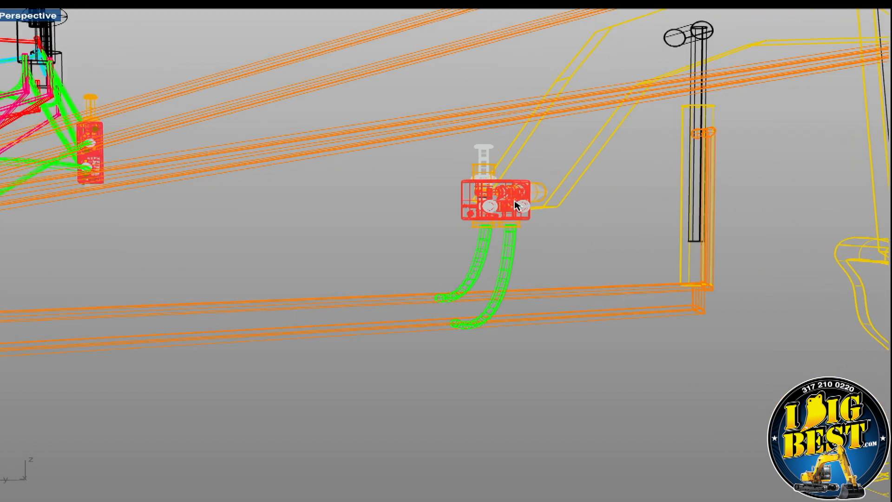
{"action": "scroll", "coordinate": [521, 203], "scroll_direction": "up", "scroll_amount": 2}
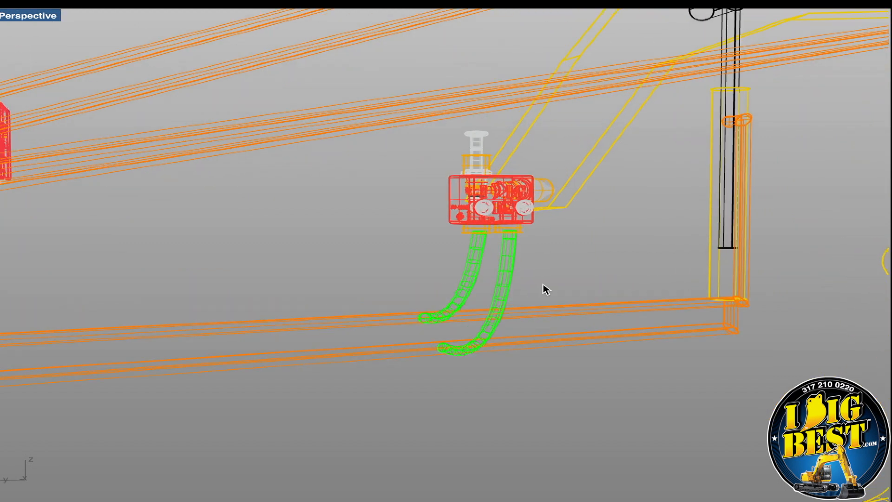
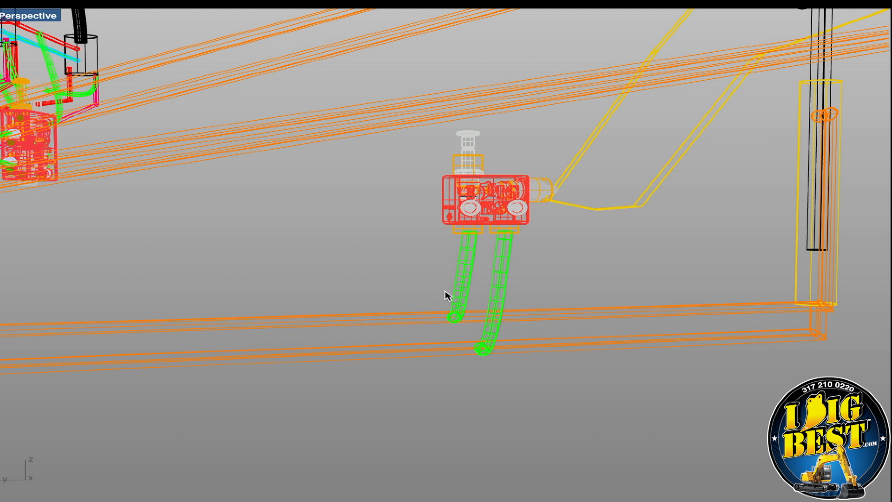
Orbit around the pilot valve and manifold, checking the viewport display options without changes.
{"action": "mouse_move", "coordinate": [508, 309]}
{"action": "left_mouse_down"}
{"action": "mouse_move", "coordinate": [597, 302]}
{"action": "mouse_move", "coordinate": [586, 298]}
{"action": "left_mouse_up"}
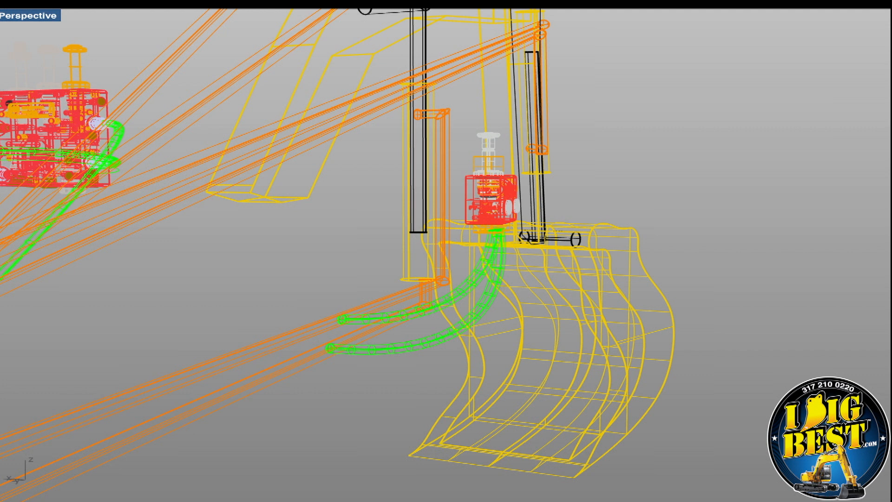
{"action": "left_click", "coordinate": [115, 4]}
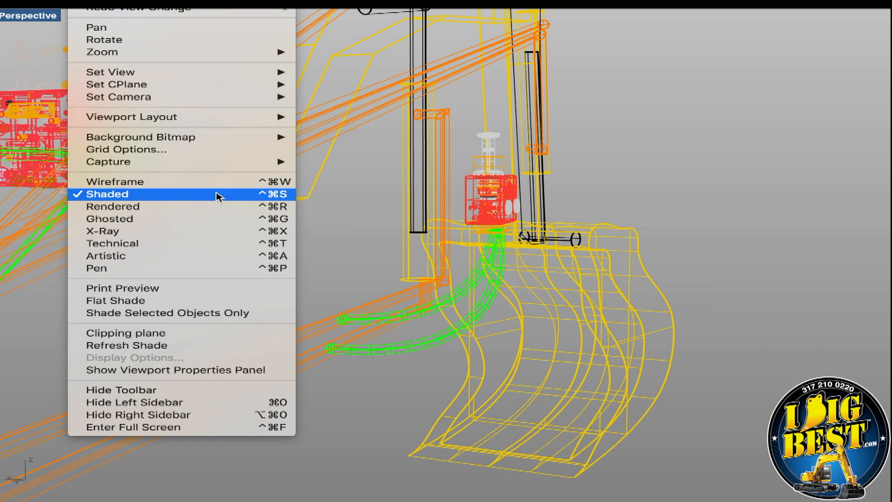
{"action": "left_click", "coordinate": [605, 192]}
{"action": "scroll", "coordinate": [593, 193], "scroll_direction": "up", "scroll_amount": 3}
{"action": "scroll", "coordinate": [558, 195], "scroll_direction": "up", "scroll_amount": 4}
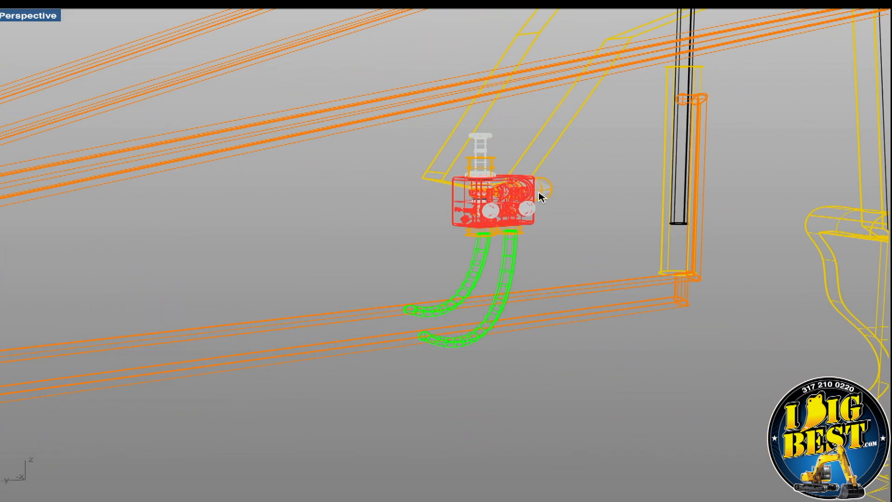
{"action": "scroll", "coordinate": [540, 196], "scroll_direction": "down", "scroll_amount": 5}
{"action": "scroll", "coordinate": [446, 185], "scroll_direction": "down", "scroll_amount": 3}
{"action": "scroll", "coordinate": [293, 165], "scroll_direction": "up", "scroll_amount": 5}
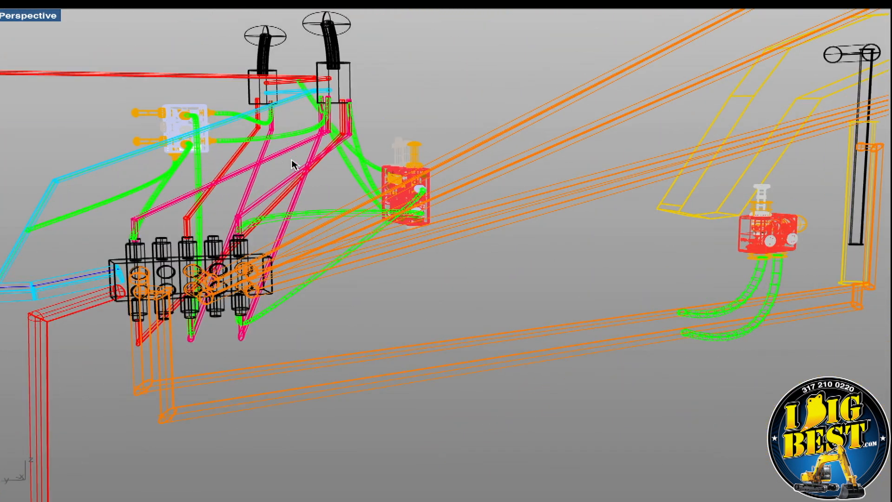
{"action": "scroll", "coordinate": [292, 165], "scroll_direction": "up", "scroll_amount": 4}
{"action": "scroll", "coordinate": [175, 106], "scroll_direction": "up", "scroll_amount": 2}
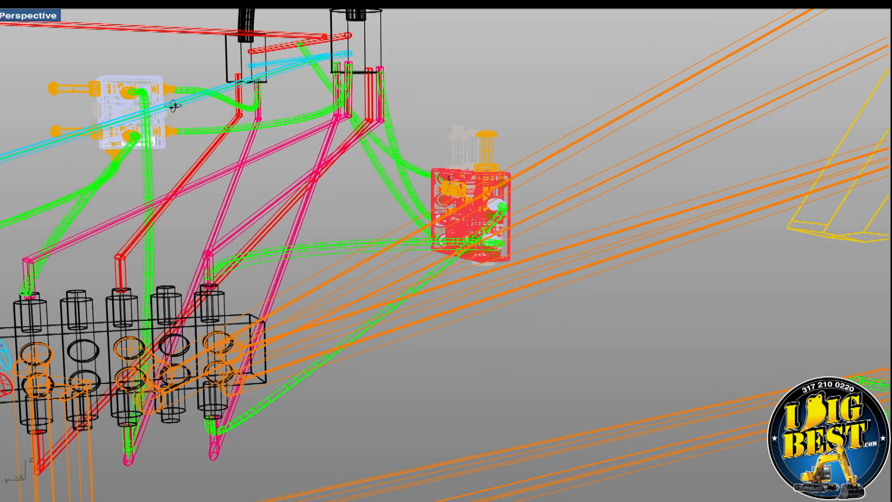
{"action": "scroll", "coordinate": [175, 106], "scroll_direction": "down", "scroll_amount": 3}
{"action": "right_click", "coordinate": [174, 105]}
{"action": "scroll", "coordinate": [159, 98], "scroll_direction": "up", "scroll_amount": 4}
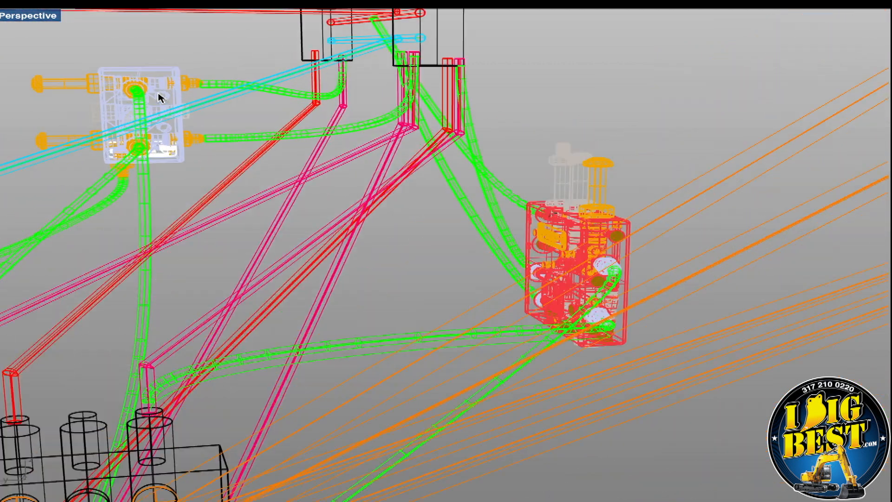
{"action": "scroll", "coordinate": [159, 98], "scroll_direction": "down", "scroll_amount": 3}
{"action": "scroll", "coordinate": [159, 98], "scroll_direction": "down", "scroll_amount": 2}
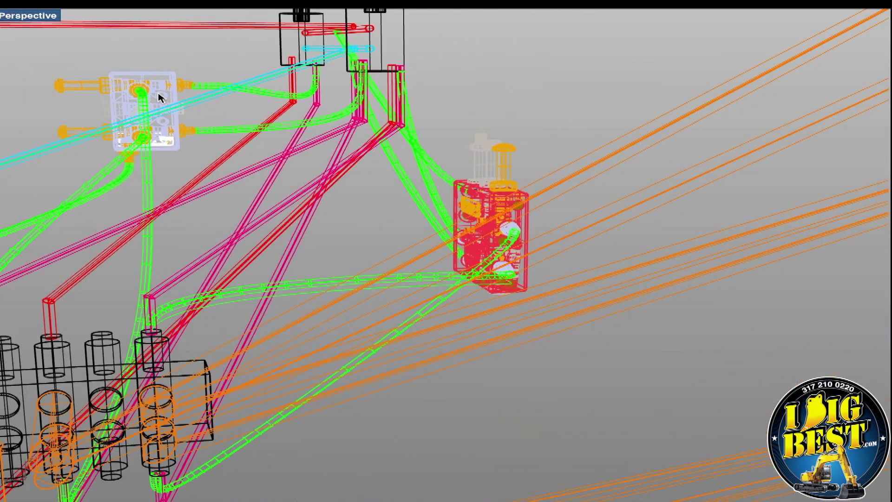
Remove one diagonal pilot hose from the left joystick and one from the right joystick.
{"action": "left_click", "coordinate": [317, 112]}
{"action": "scroll", "coordinate": [317, 112], "scroll_direction": "down", "scroll_amount": 1}
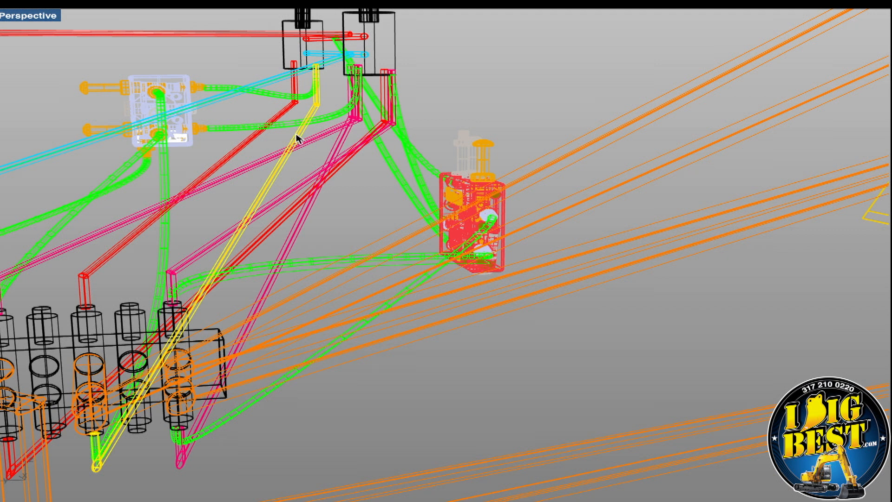
{"action": "key", "text": "Escape"}
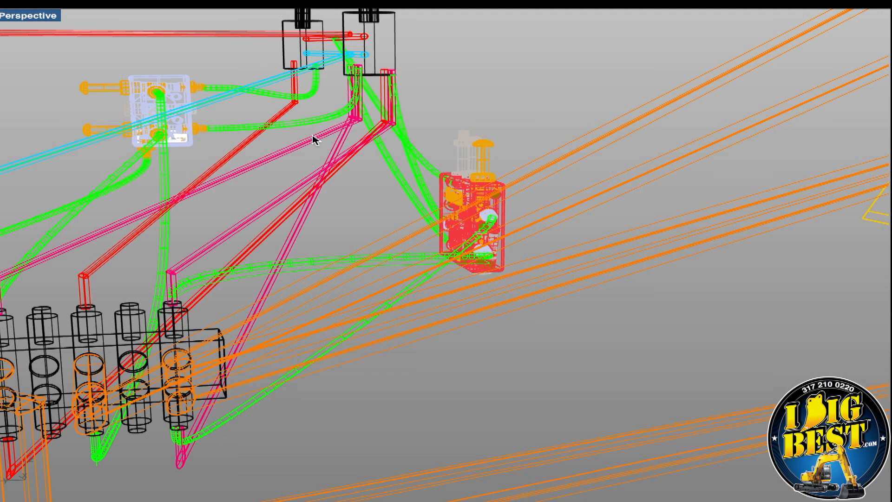
{"action": "left_click", "coordinate": [314, 139]}
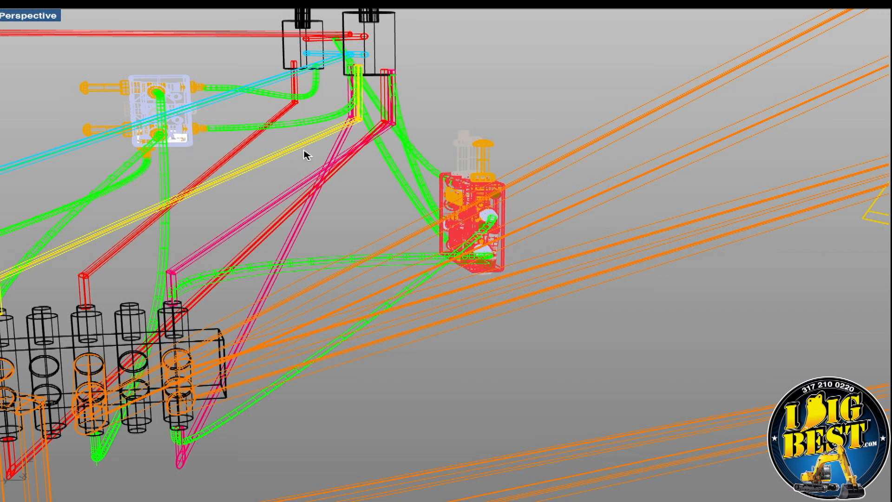
{"action": "key", "text": "ctrl+h"}
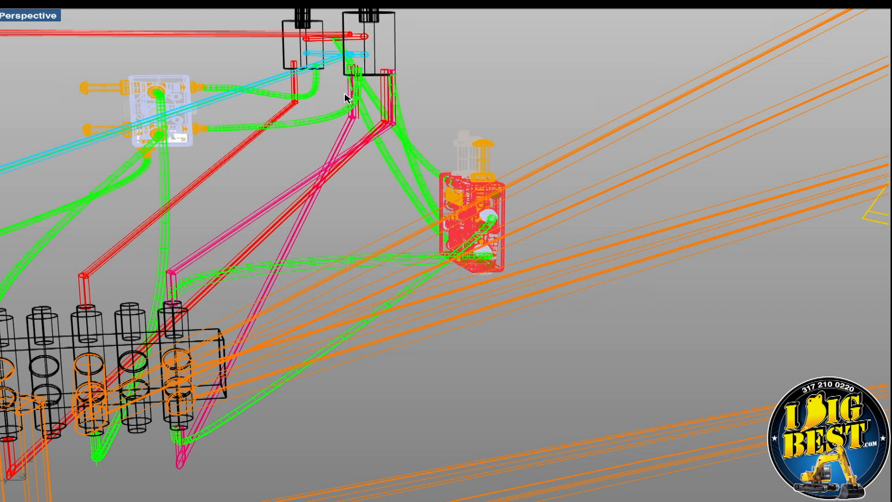
{"action": "scroll", "coordinate": [140, 192], "scroll_direction": "down", "scroll_amount": 2}
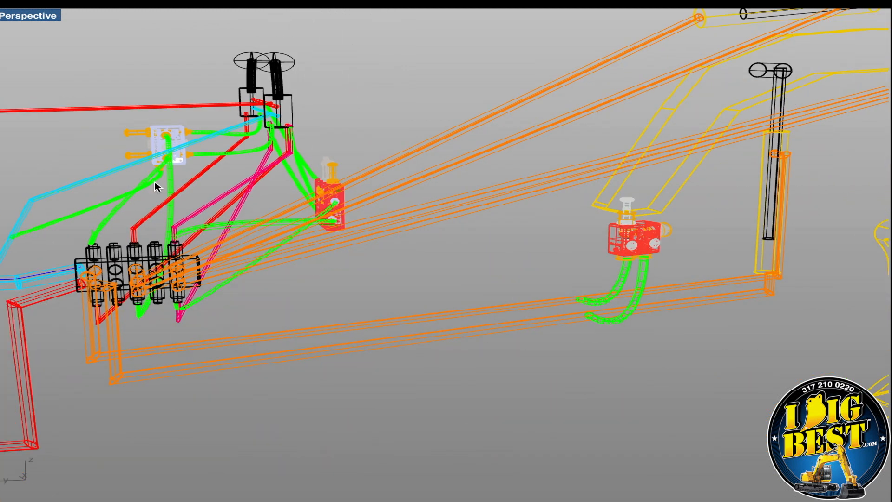
{"action": "scroll", "coordinate": [155, 187], "scroll_direction": "up", "scroll_amount": 3}
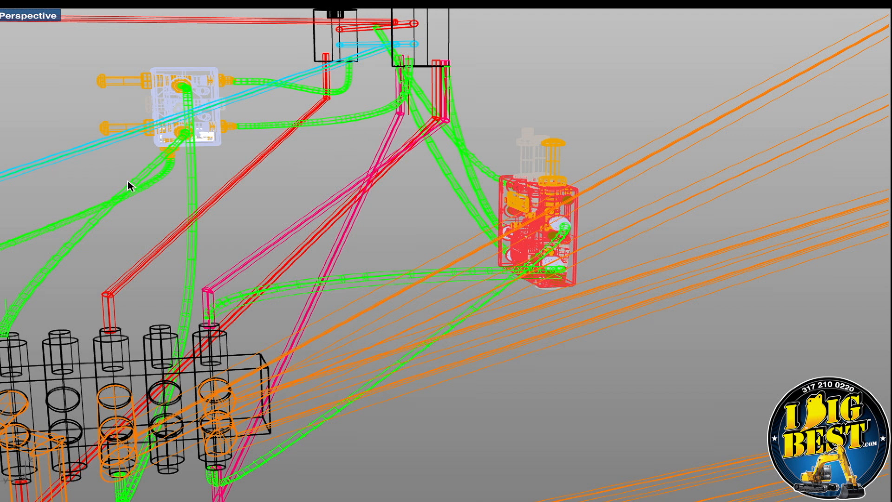
{"action": "scroll", "coordinate": [127, 272], "scroll_direction": "down", "scroll_amount": 5}
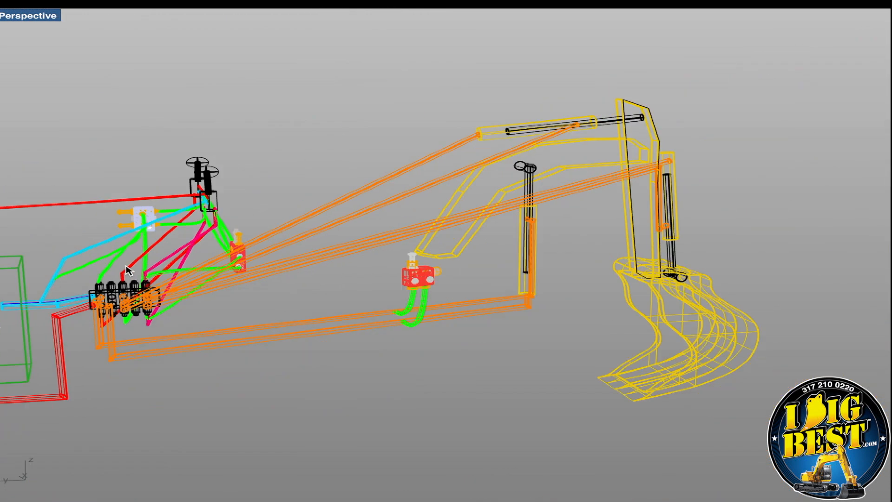
{"action": "scroll", "coordinate": [114, 211], "scroll_direction": "up", "scroll_amount": 5}
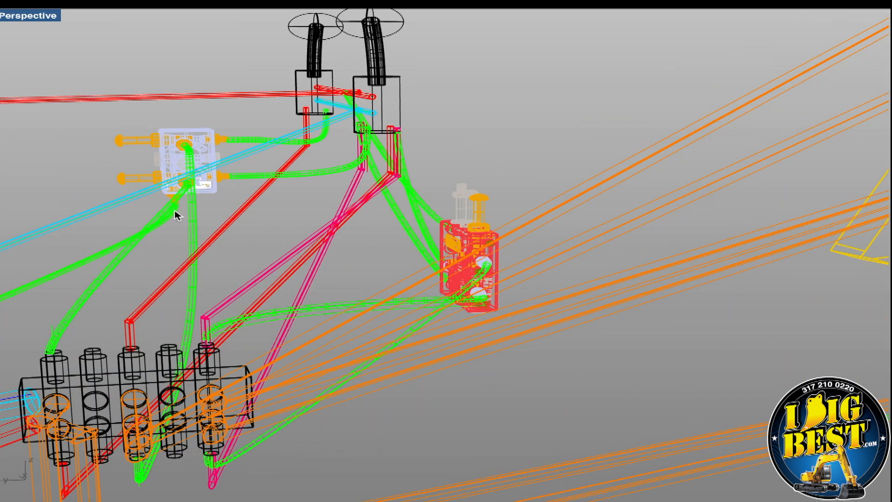
{"action": "mouse_move", "coordinate": [187, 216]}
{"action": "left_mouse_down"}
{"action": "mouse_move", "coordinate": [233, 206]}
{"action": "mouse_move", "coordinate": [174, 229]}
{"action": "left_mouse_up"}
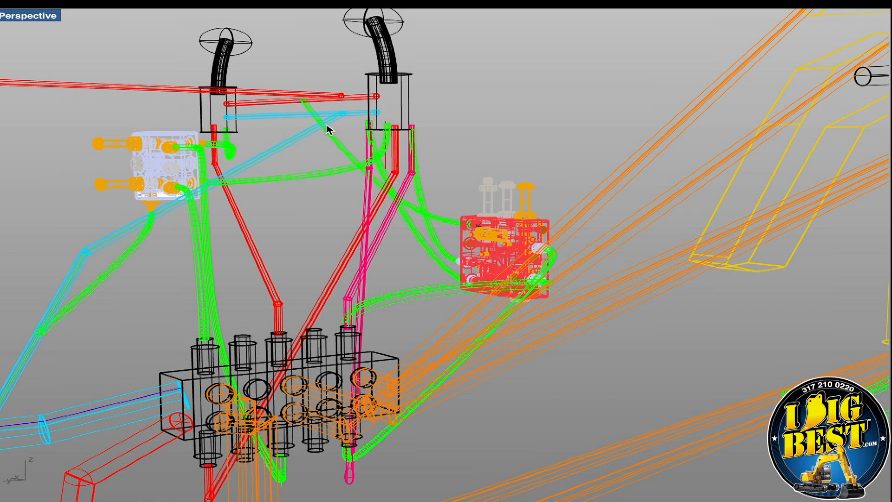
{"action": "scroll", "coordinate": [104, 307], "scroll_direction": "down", "scroll_amount": 5}
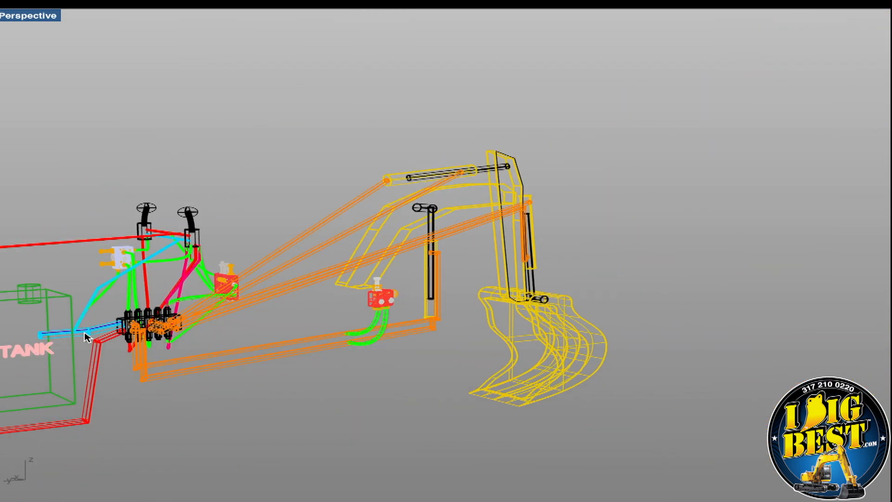
{"action": "scroll", "coordinate": [89, 306], "scroll_direction": "up", "scroll_amount": 8}
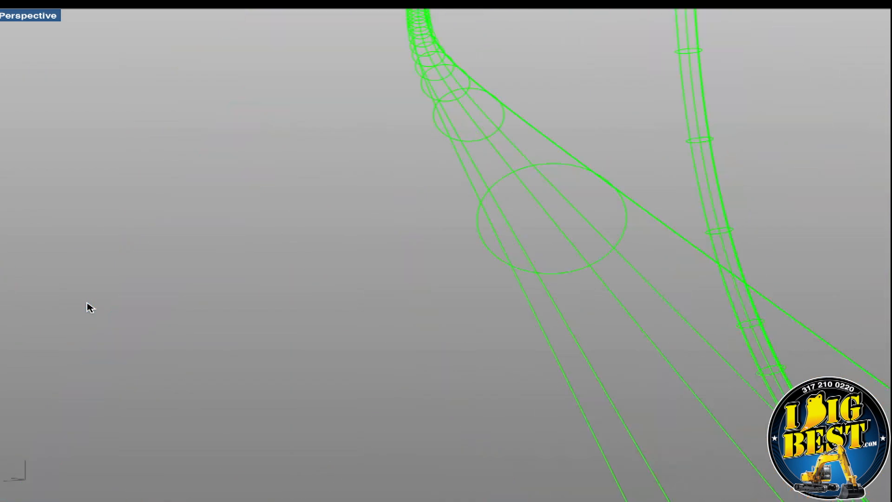
{"action": "scroll", "coordinate": [90, 307], "scroll_direction": "down", "scroll_amount": 1}
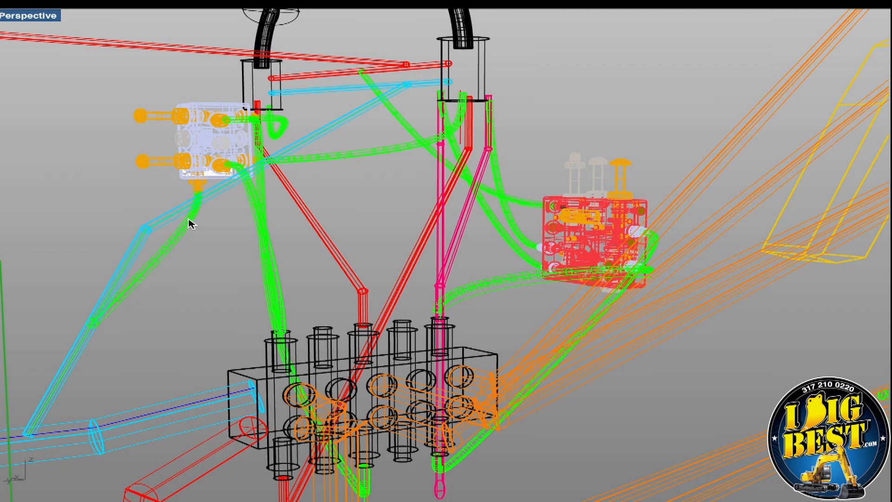
{"action": "scroll", "coordinate": [289, 231], "scroll_direction": "down", "scroll_amount": 5}
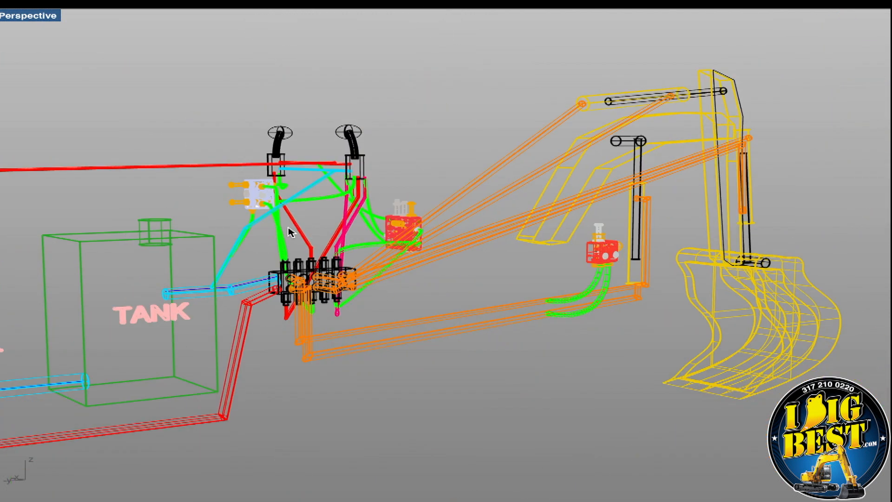
{"action": "scroll", "coordinate": [289, 231], "scroll_direction": "up", "scroll_amount": 5}
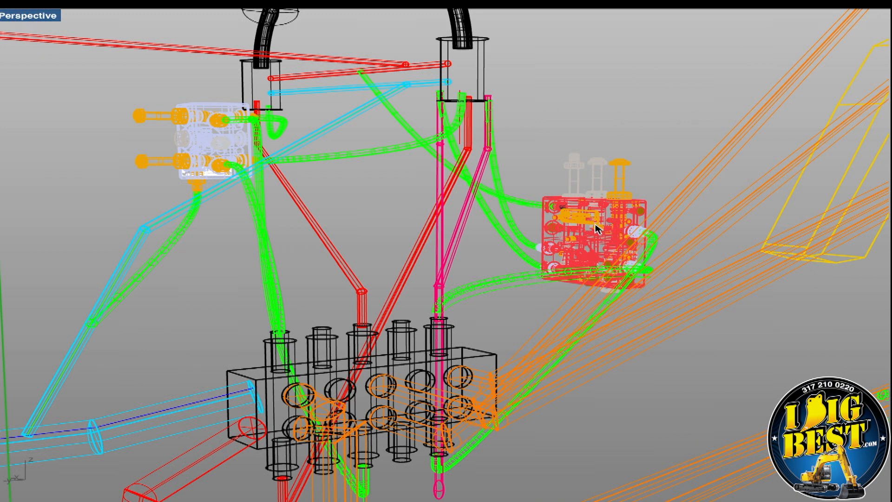
Delete the first magenta pipe running down to the red valve block.
{"action": "right_click", "coordinate": [555, 241]}
{"action": "right_click", "coordinate": [584, 239]}
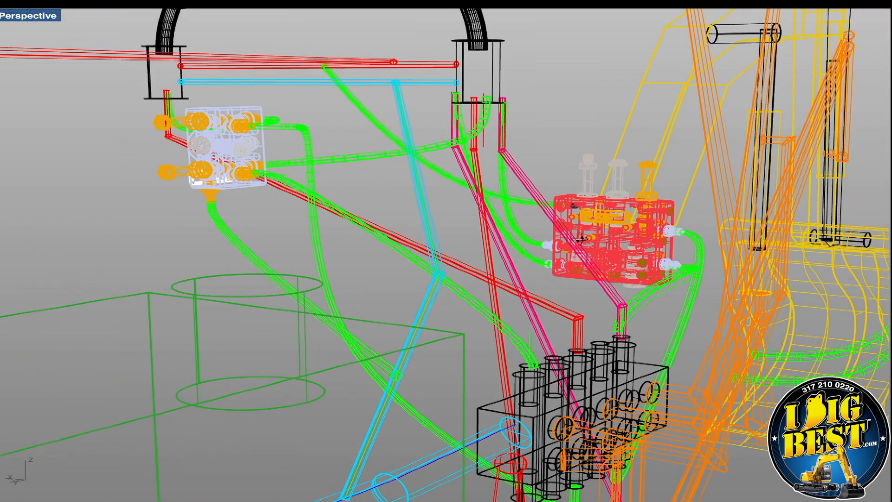
{"action": "scroll", "coordinate": [551, 237], "scroll_direction": "down", "scroll_amount": 8}
{"action": "scroll", "coordinate": [545, 238], "scroll_direction": "up", "scroll_amount": 5}
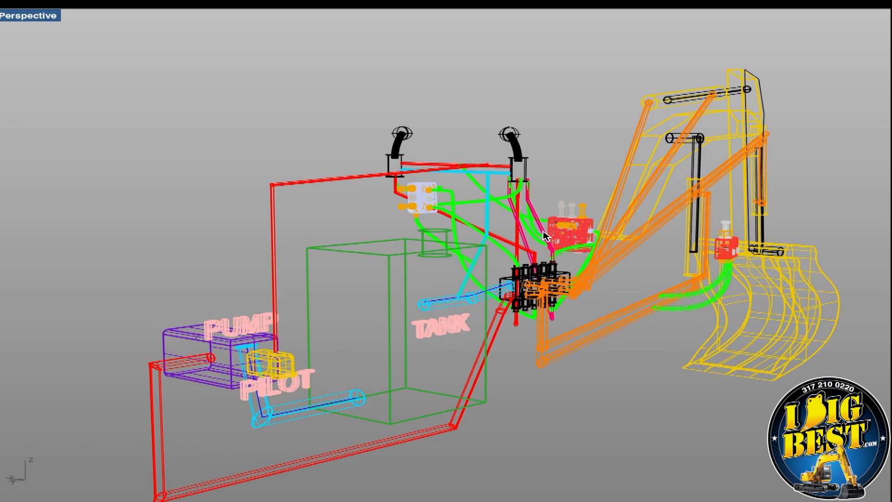
{"action": "scroll", "coordinate": [564, 272], "scroll_direction": "up", "scroll_amount": 8}
{"action": "scroll", "coordinate": [565, 272], "scroll_direction": "down", "scroll_amount": 4}
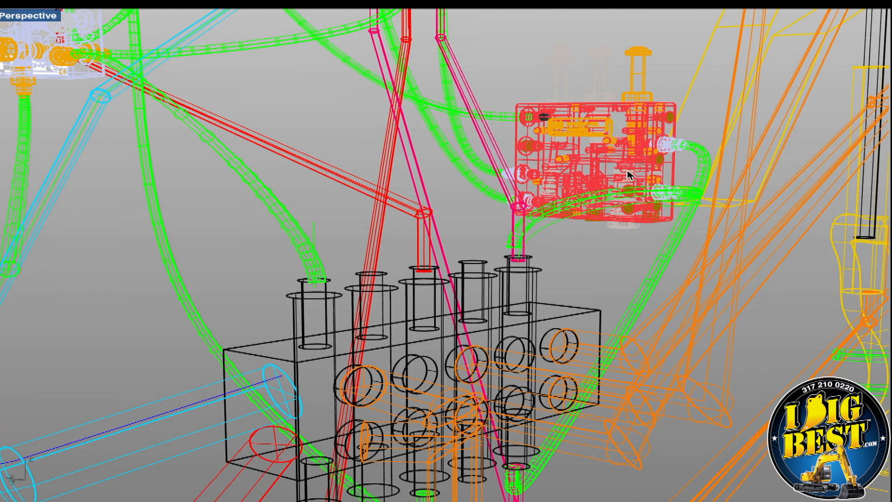
{"action": "scroll", "coordinate": [540, 175], "scroll_direction": "down", "scroll_amount": 3}
{"action": "right_click", "coordinate": [540, 174]}
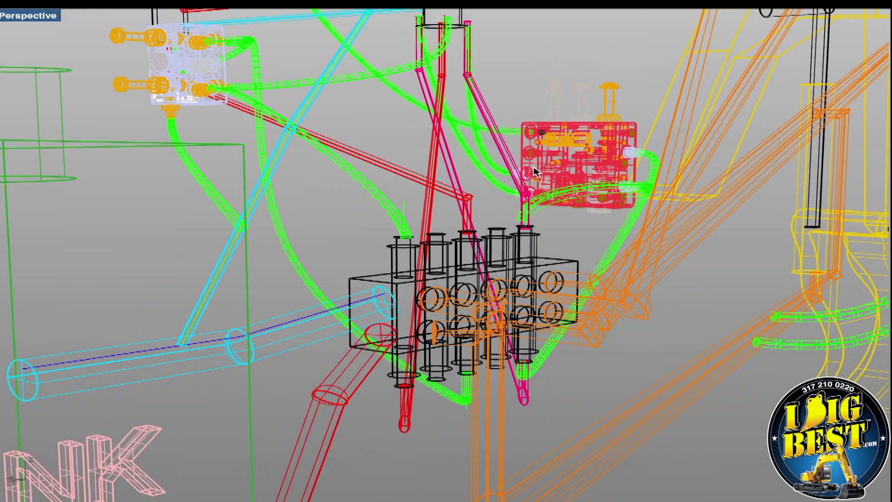
{"action": "left_click", "coordinate": [490, 121]}
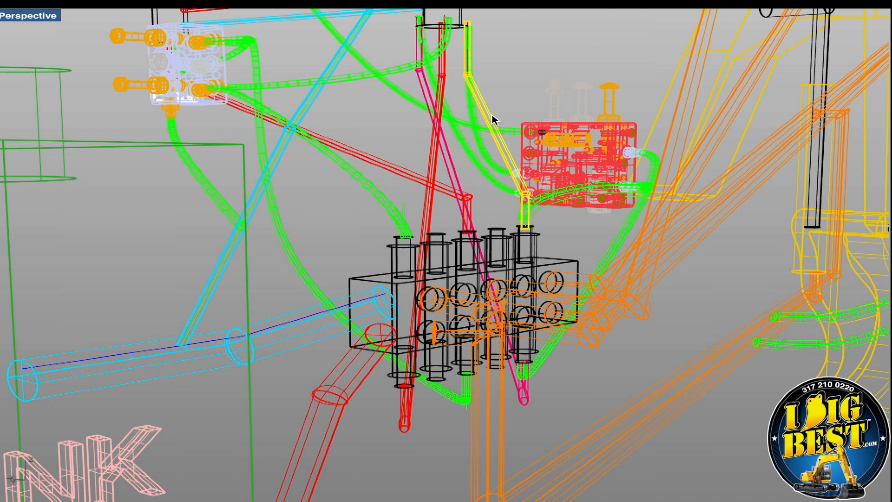
{"action": "key", "text": "Delete"}
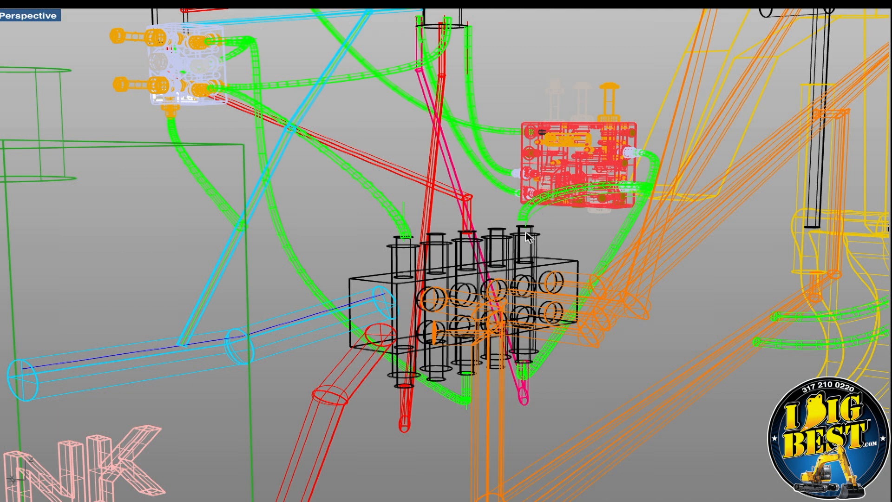
Inspect the red valve block area, selecting and deselecting the green hose curve and the block.
{"action": "left_click_drag", "start_coordinate": [595, 199], "coordinate": [472, 233]}
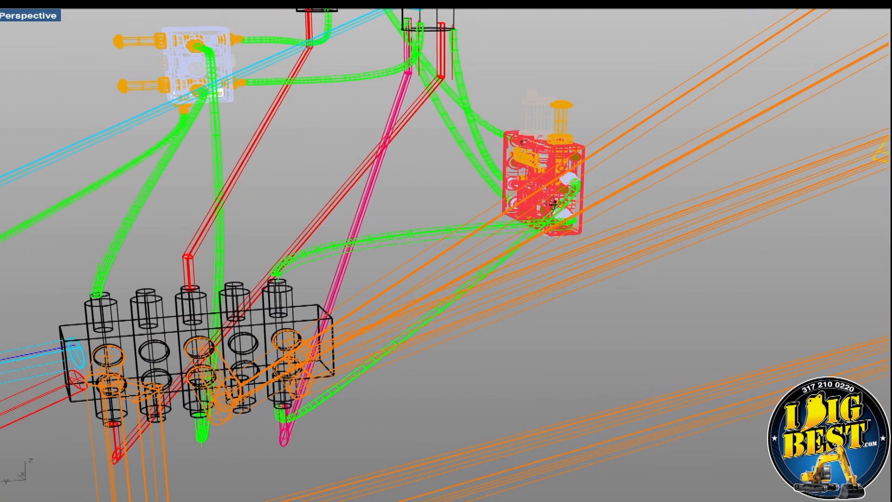
{"action": "left_click", "coordinate": [414, 246]}
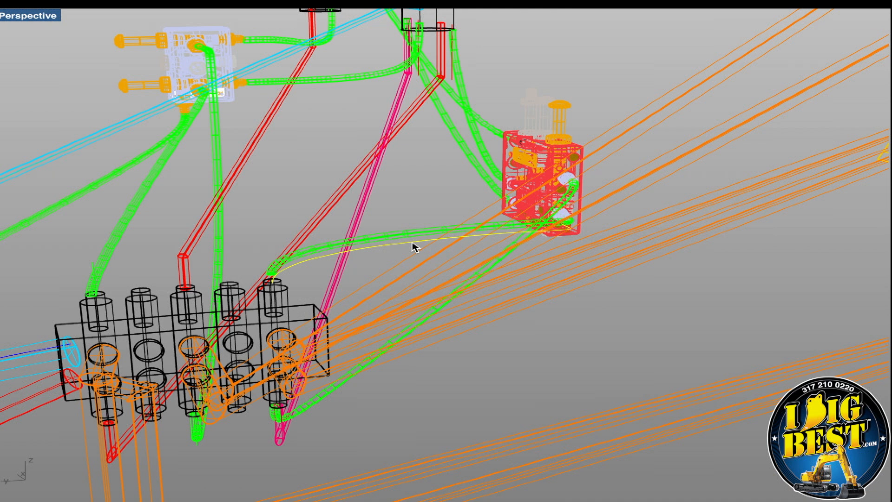
{"action": "key", "text": "Escape"}
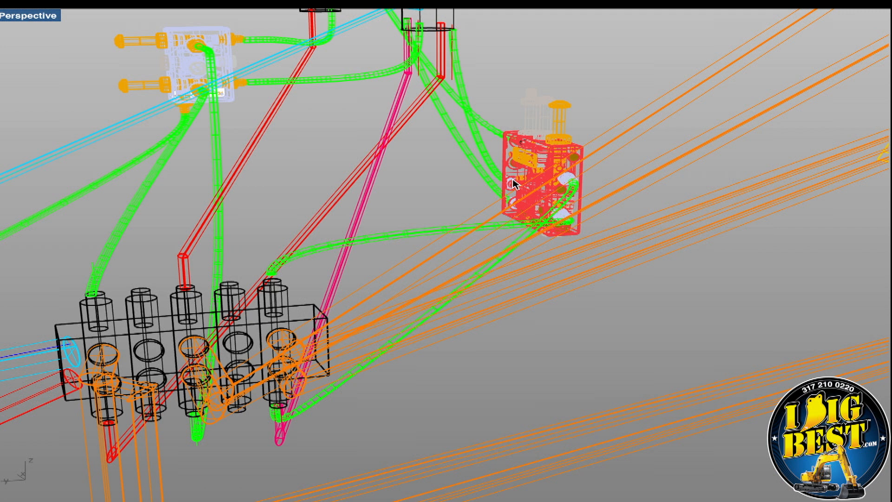
{"action": "left_click_drag", "start_coordinate": [523, 182], "coordinate": [558, 180]}
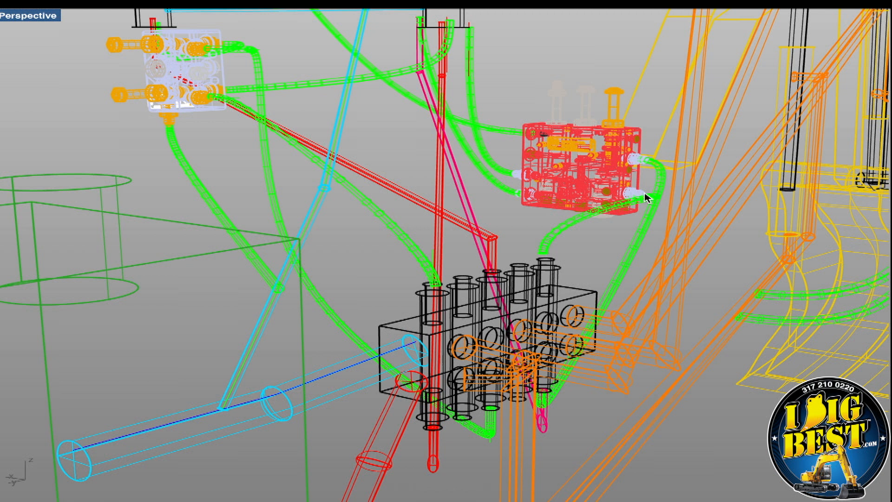
{"action": "left_click", "coordinate": [639, 201]}
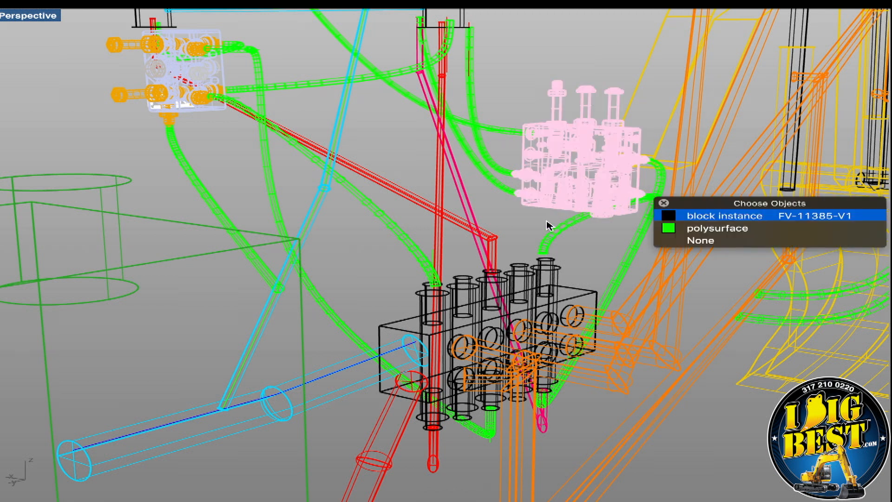
{"action": "key", "text": "Escape"}
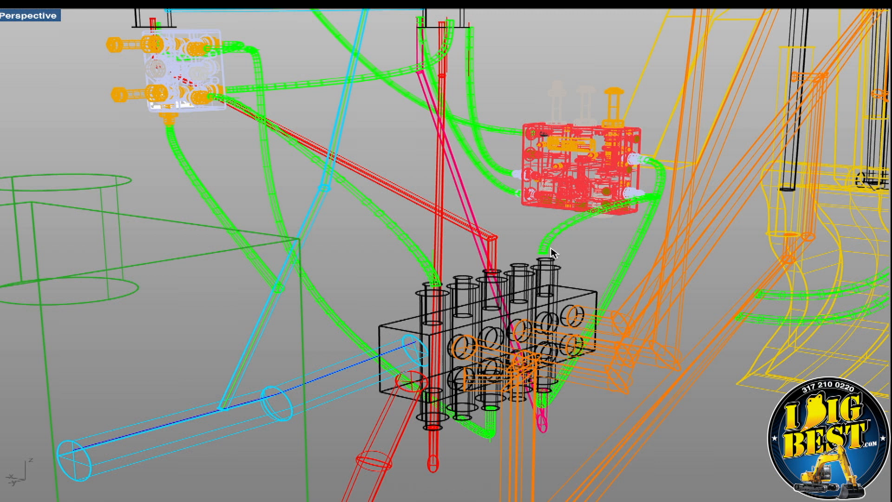
Delete the second magenta pipe running down to the red valve block.
{"action": "left_click_drag", "start_coordinate": [649, 250], "coordinate": [642, 235]}
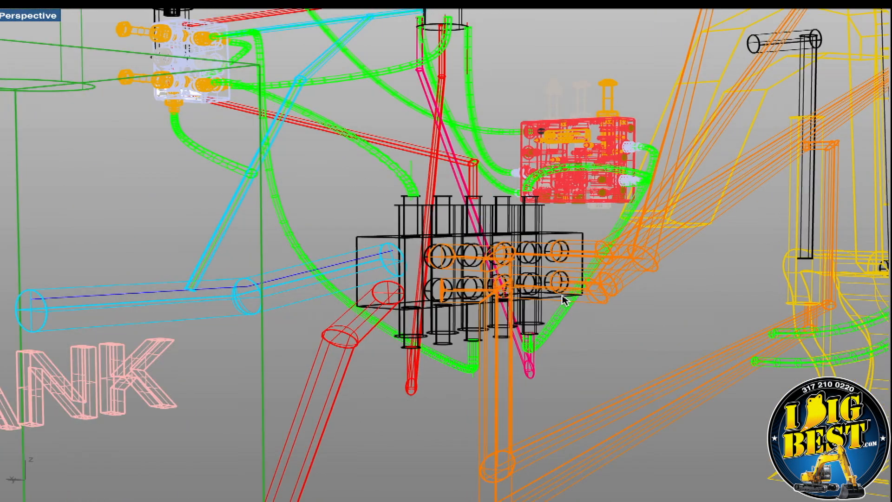
{"action": "left_click", "coordinate": [449, 144]}
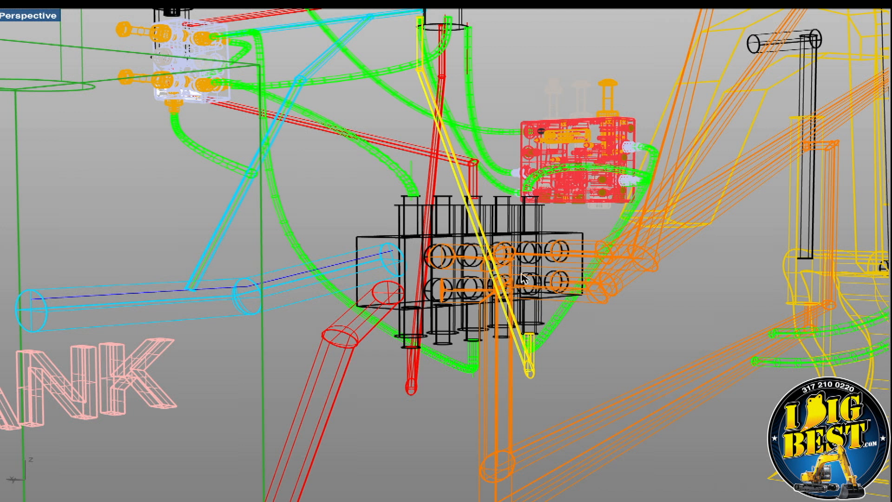
{"action": "key", "text": "Delete"}
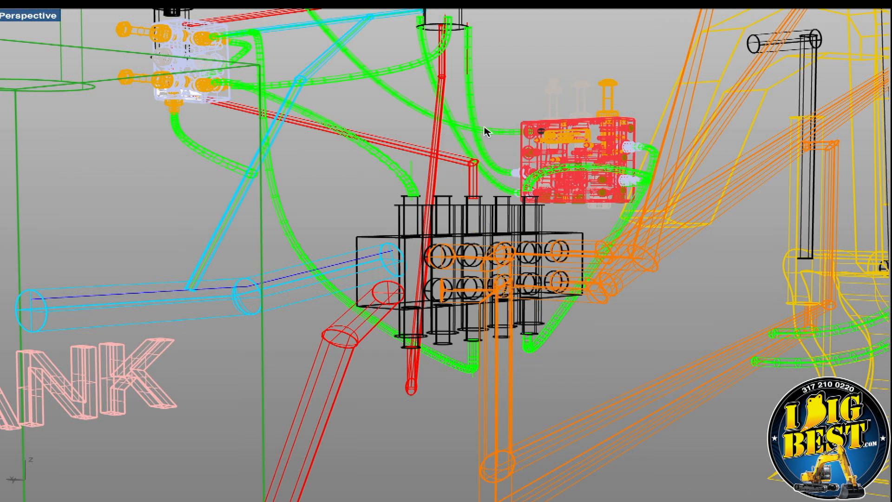
{"action": "mouse_move", "coordinate": [486, 131]}
{"action": "left_mouse_down"}
{"action": "mouse_move", "coordinate": [496, 154]}
{"action": "mouse_move", "coordinate": [512, 137]}
{"action": "left_mouse_up"}
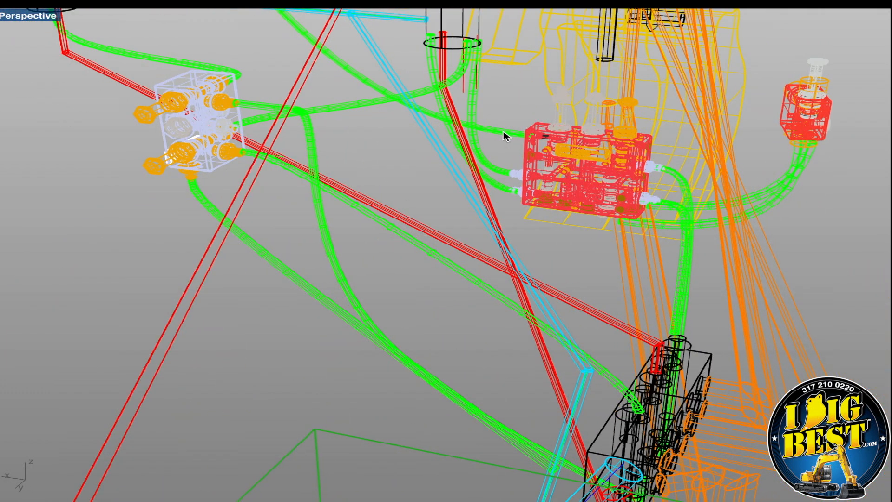
{"action": "scroll", "coordinate": [502, 137], "scroll_direction": "down", "scroll_amount": 5}
{"action": "scroll", "coordinate": [502, 136], "scroll_direction": "up", "scroll_amount": 1}
{"action": "scroll", "coordinate": [502, 136], "scroll_direction": "down", "scroll_amount": 1}
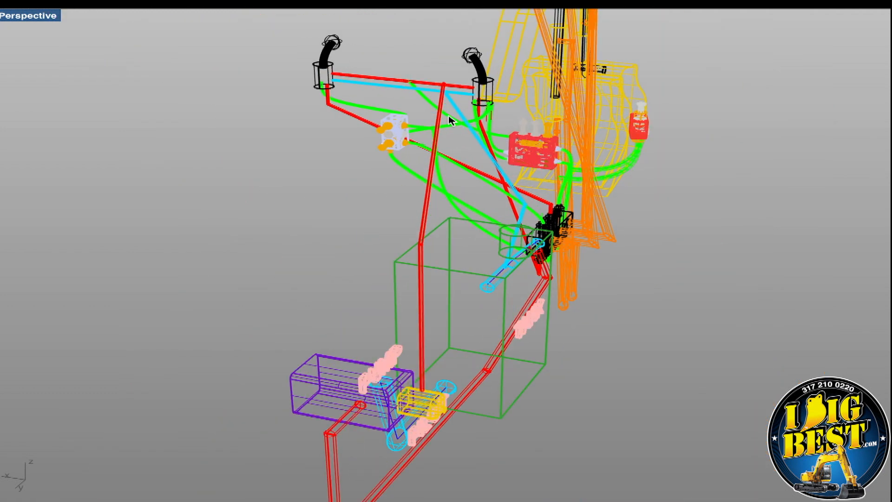
{"action": "scroll", "coordinate": [420, 94], "scroll_direction": "up", "scroll_amount": 6}
{"action": "scroll", "coordinate": [412, 88], "scroll_direction": "up", "scroll_amount": 3}
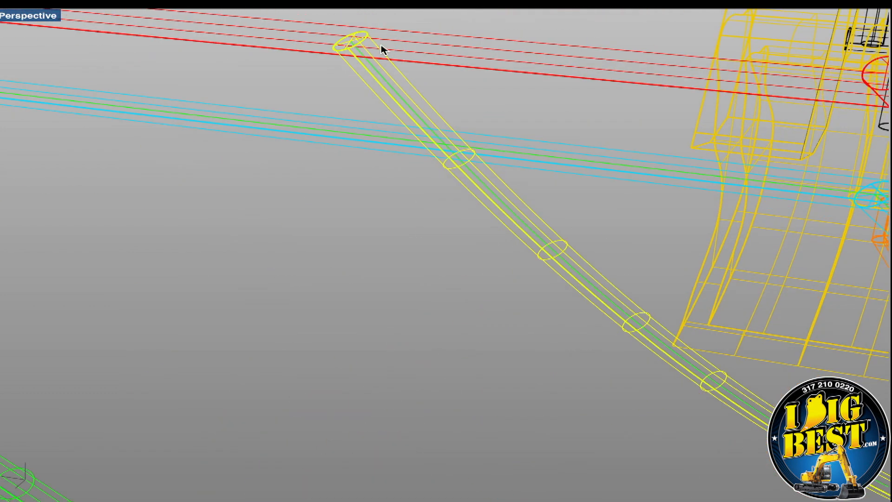
{"action": "scroll", "coordinate": [382, 48], "scroll_direction": "down", "scroll_amount": 5}
{"action": "scroll", "coordinate": [387, 49], "scroll_direction": "down", "scroll_amount": 1}
{"action": "scroll", "coordinate": [390, 50], "scroll_direction": "down", "scroll_amount": 1}
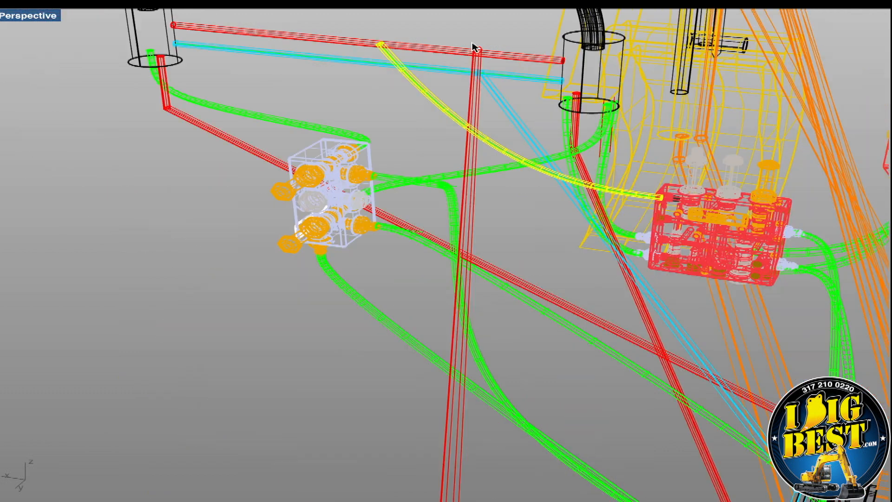
{"action": "scroll", "coordinate": [406, 61], "scroll_direction": "up", "scroll_amount": 2}
{"action": "scroll", "coordinate": [407, 62], "scroll_direction": "down", "scroll_amount": 6}
{"action": "scroll", "coordinate": [406, 62], "scroll_direction": "down", "scroll_amount": 2}
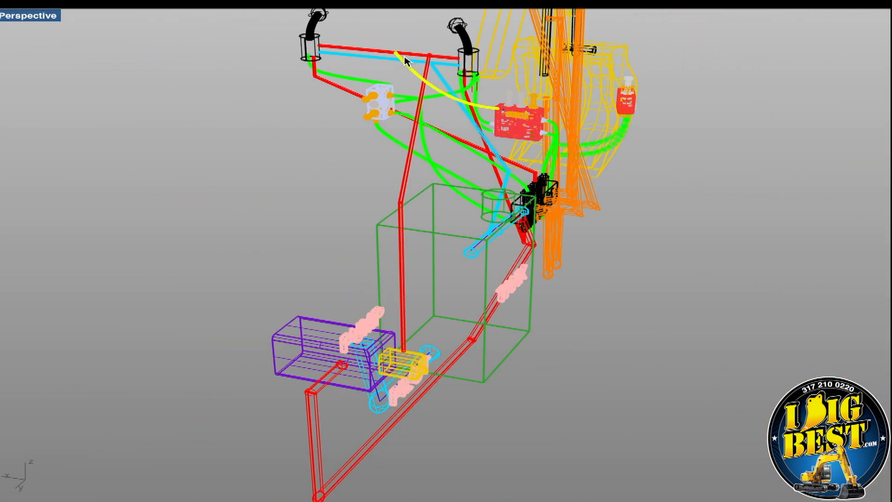
{"action": "mouse_move", "coordinate": [438, 329]}
{"action": "left_mouse_down"}
{"action": "mouse_move", "coordinate": [395, 308]}
{"action": "mouse_move", "coordinate": [230, 307]}
{"action": "left_mouse_up"}
{"action": "scroll", "coordinate": [129, 240], "scroll_direction": "up", "scroll_amount": 3}
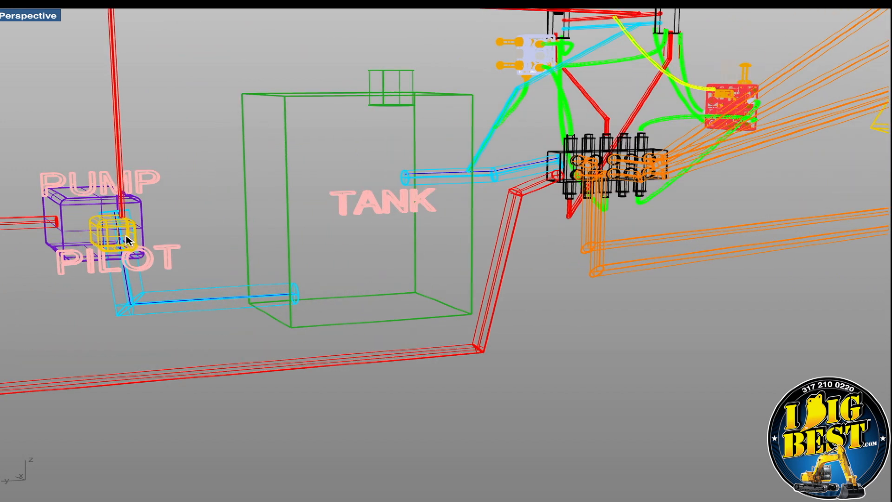
{"action": "scroll", "coordinate": [128, 240], "scroll_direction": "down", "scroll_amount": 1}
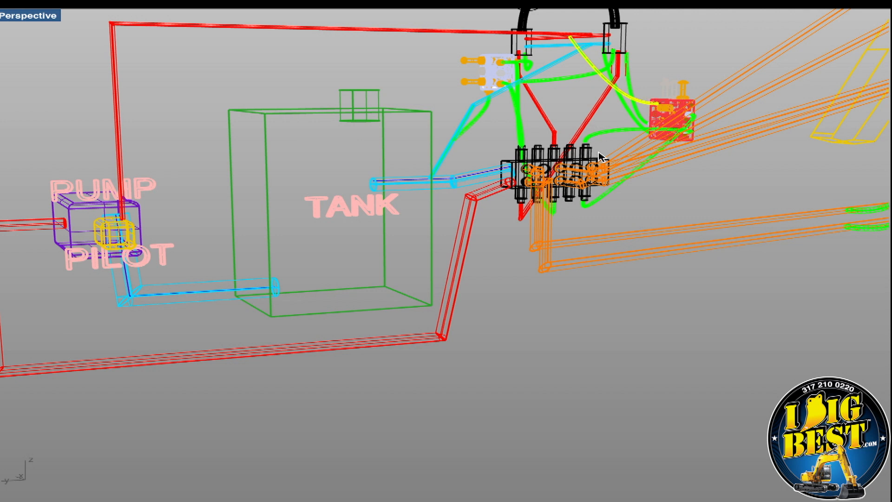
{"action": "scroll", "coordinate": [485, 77], "scroll_direction": "up", "scroll_amount": 5}
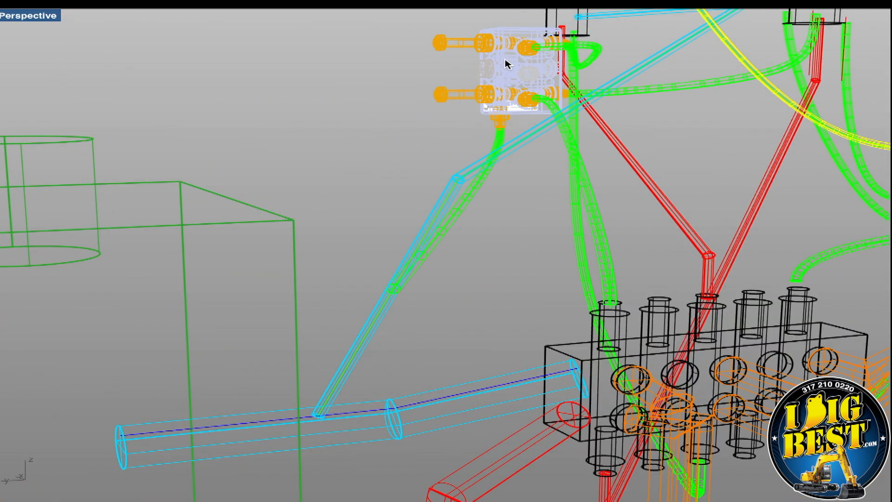
{"action": "scroll", "coordinate": [589, 98], "scroll_direction": "down", "scroll_amount": 6}
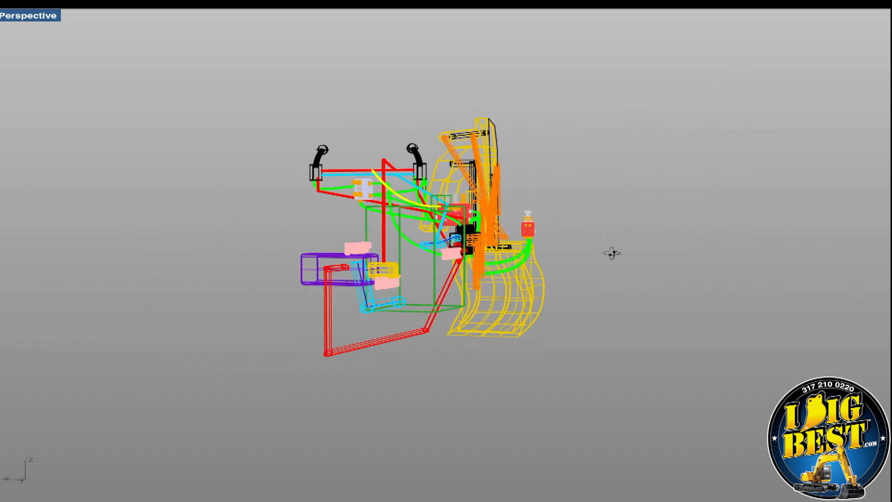
{"action": "mouse_move", "coordinate": [576, 260]}
{"action": "left_mouse_down"}
{"action": "mouse_move", "coordinate": [446, 261]}
{"action": "mouse_move", "coordinate": [452, 243]}
{"action": "left_mouse_up"}
{"action": "scroll", "coordinate": [453, 234], "scroll_direction": "up", "scroll_amount": 6}
{"action": "scroll", "coordinate": [451, 235], "scroll_direction": "up", "scroll_amount": 3}
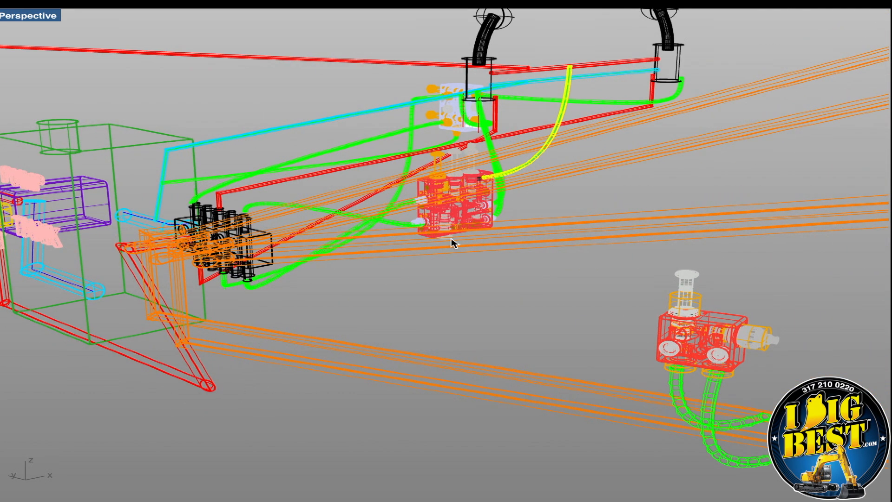